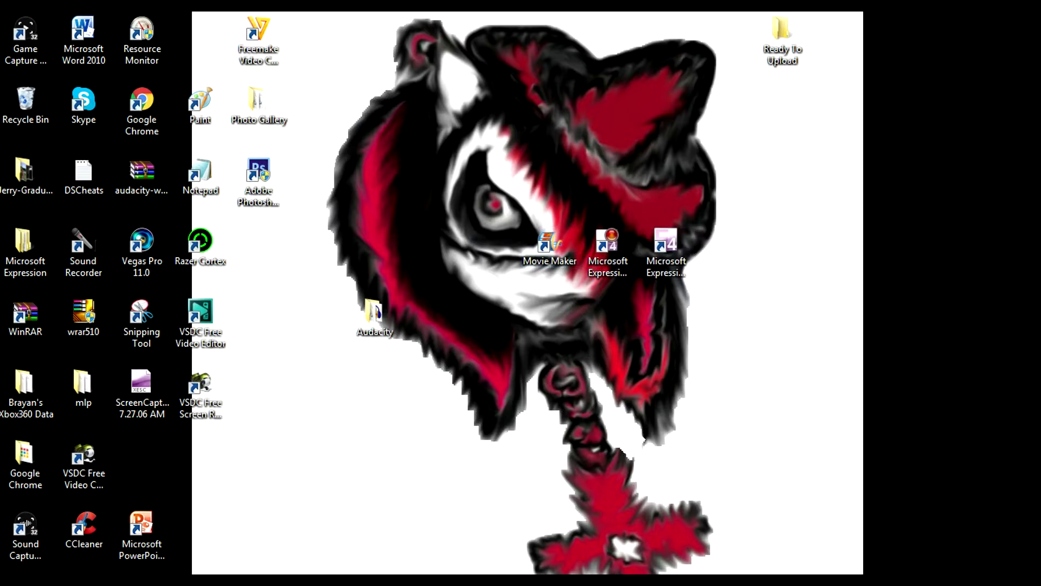
- Move the Audacity folder on the desktop beside the Movie Maker shortcut
left_click_drag(374, 315, 492, 254)
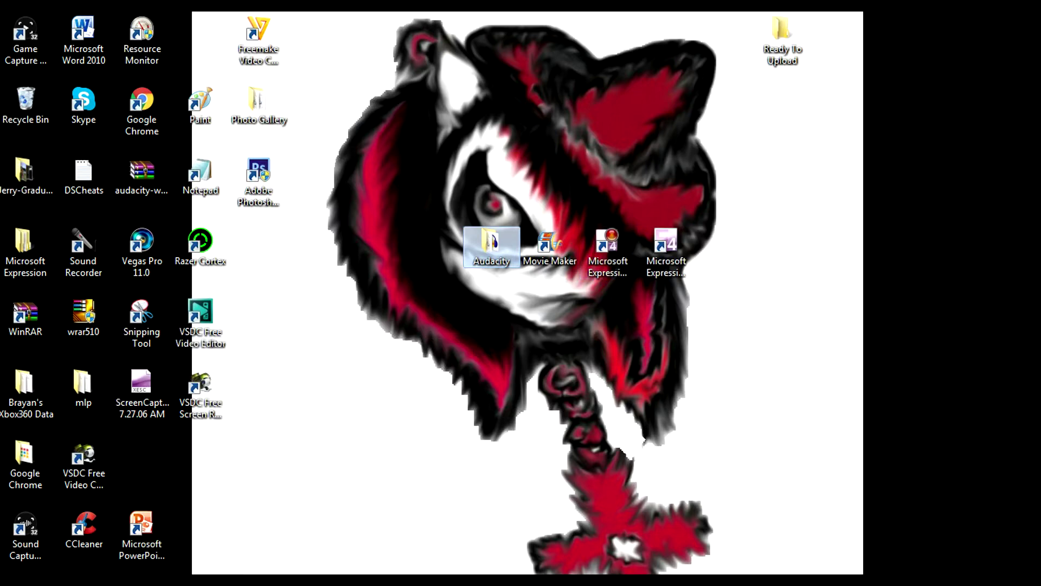
left_click_drag(266, 316, 192, 424)
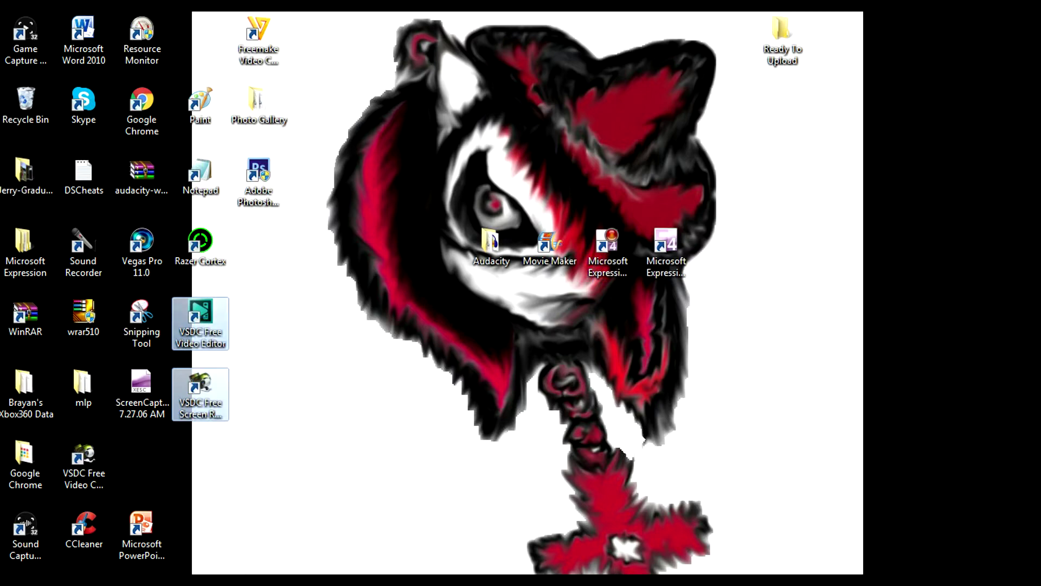
left_click(192, 424)
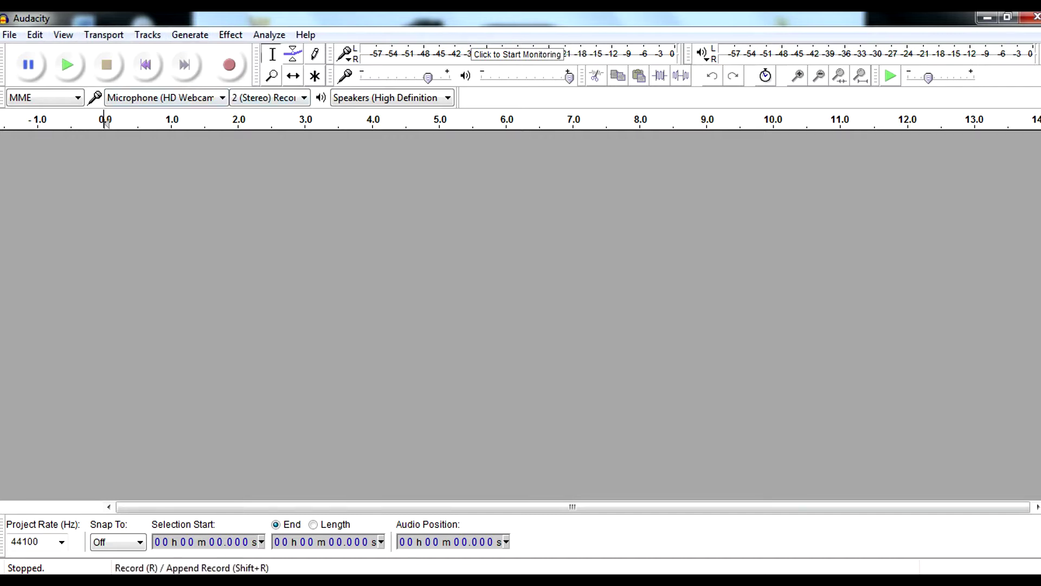
- Switch to Audacity and record a stereo microphone clip about 4.7 seconds long
left_click(229, 65)
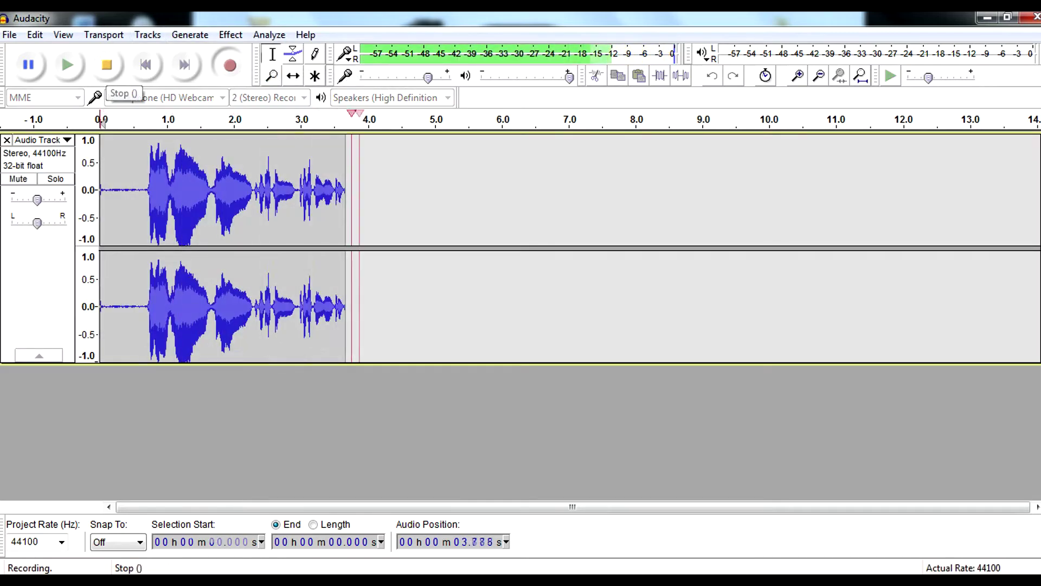
left_click(107, 66)
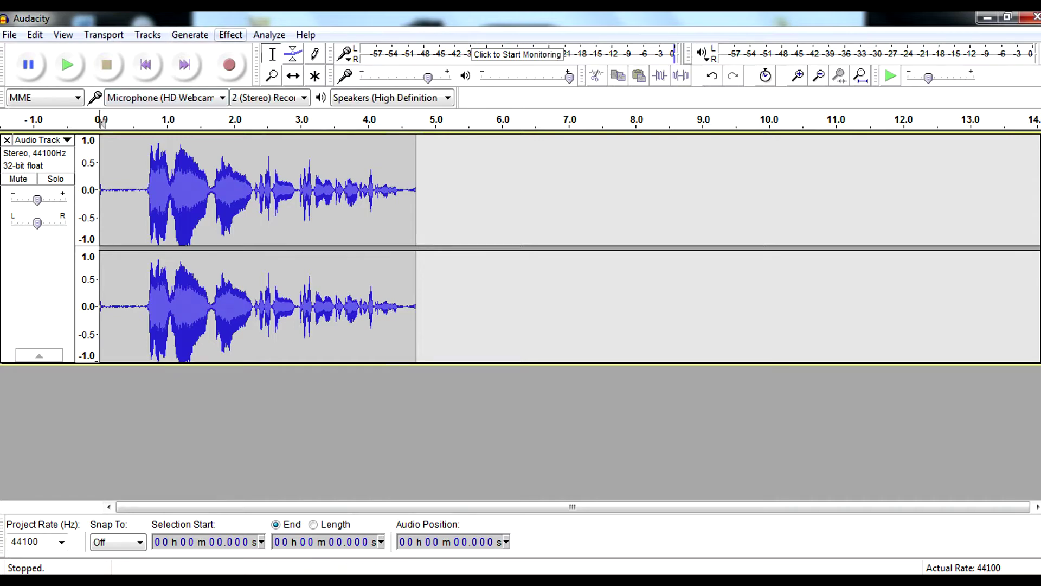
- Lower the recording's pitch by 16 percent with Change Pitch, and play back the result
left_click(230, 34)
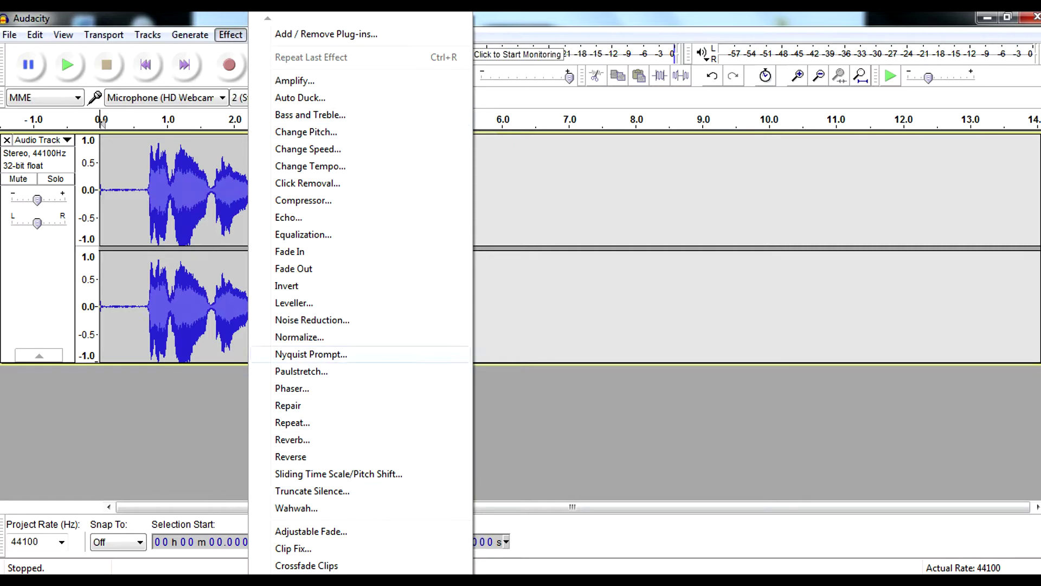
left_click(306, 132)
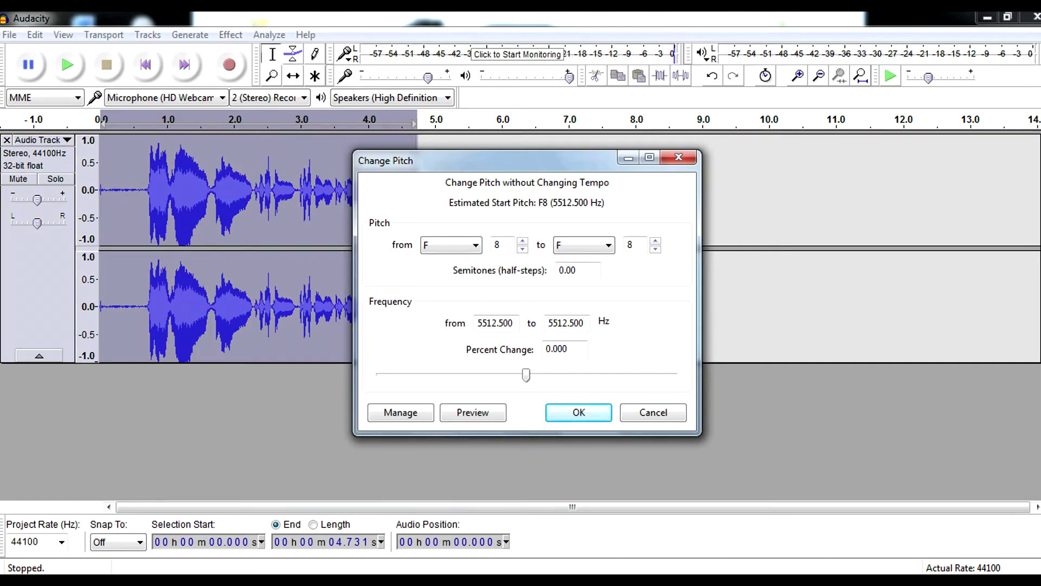
left_click_drag(526, 375, 503, 375)
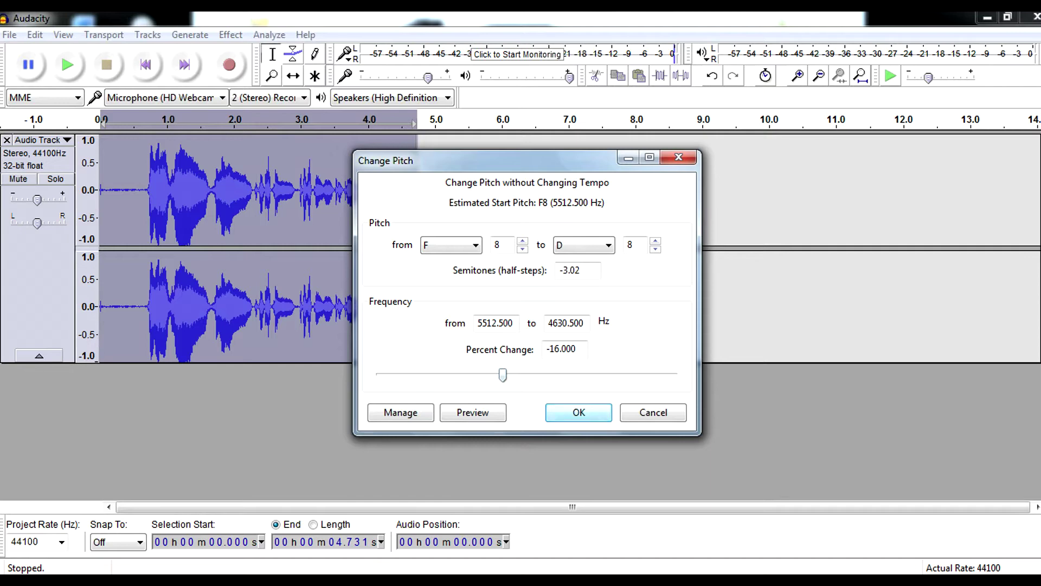
left_click(579, 412)
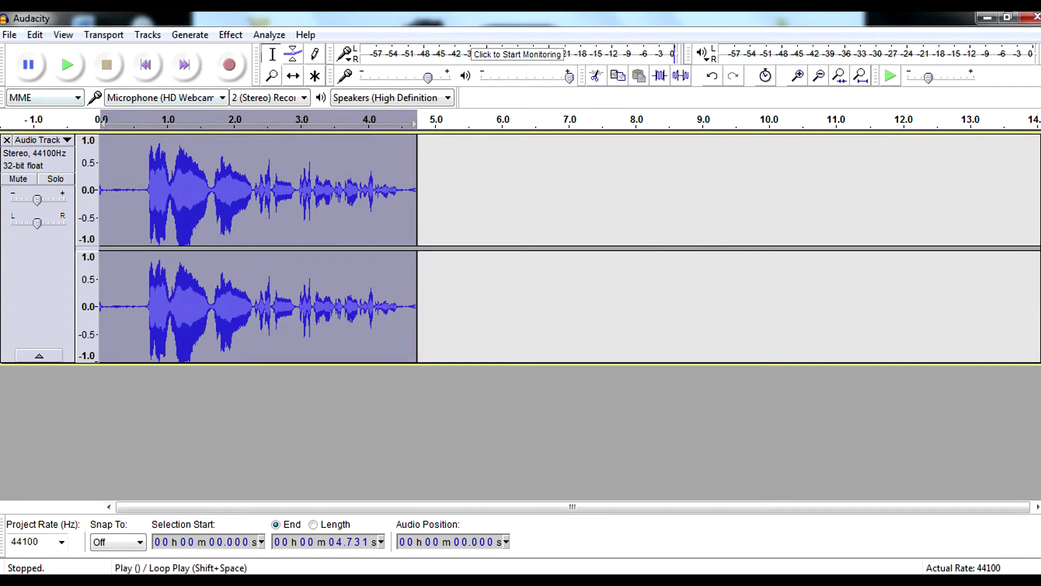
left_click(67, 65)
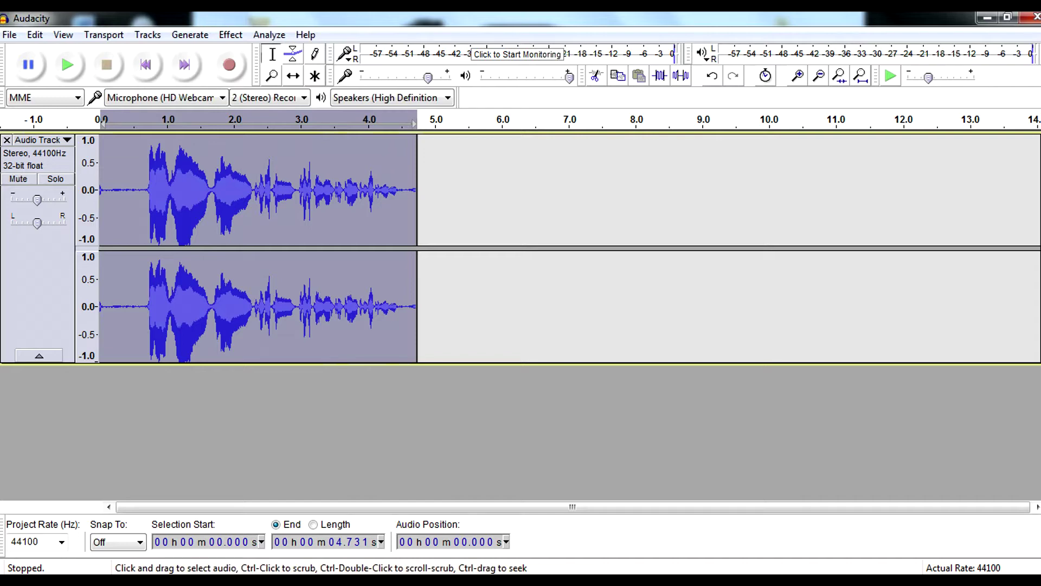
- Look over the list of available audio effects, and close Audacity
left_click(230, 34)
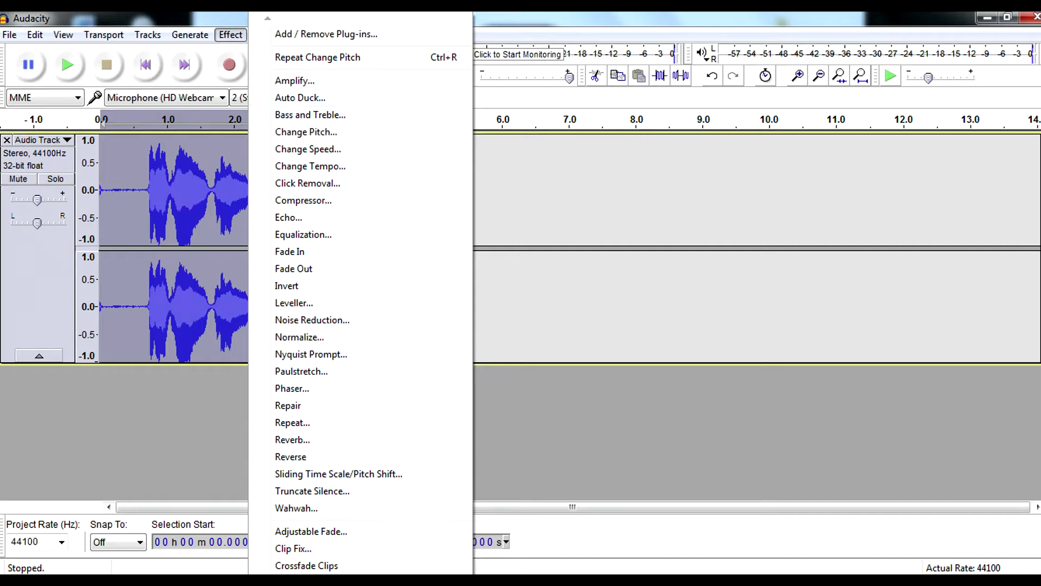
left_click(179, 414)
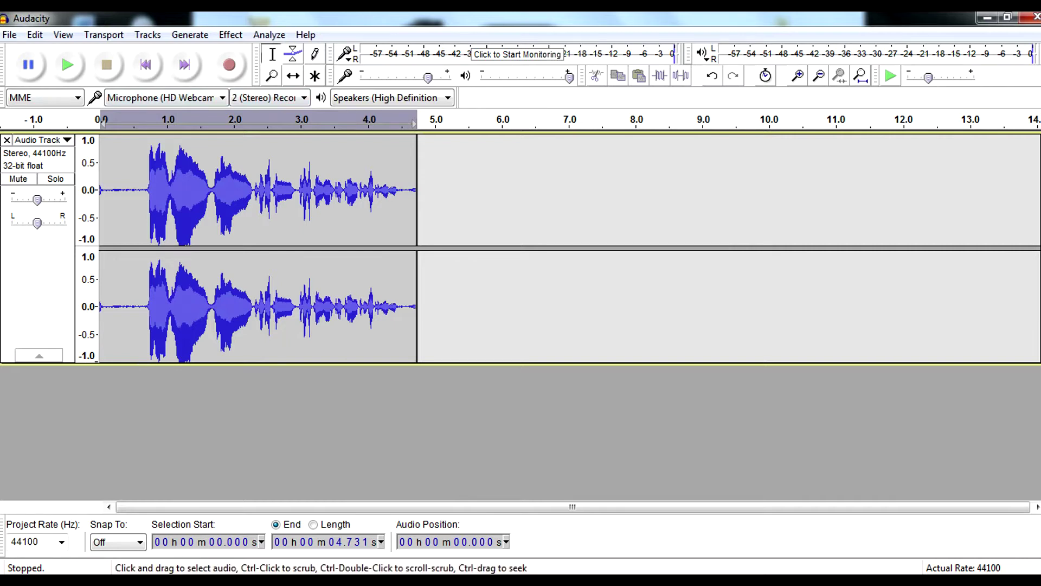
left_click(1034, 17)
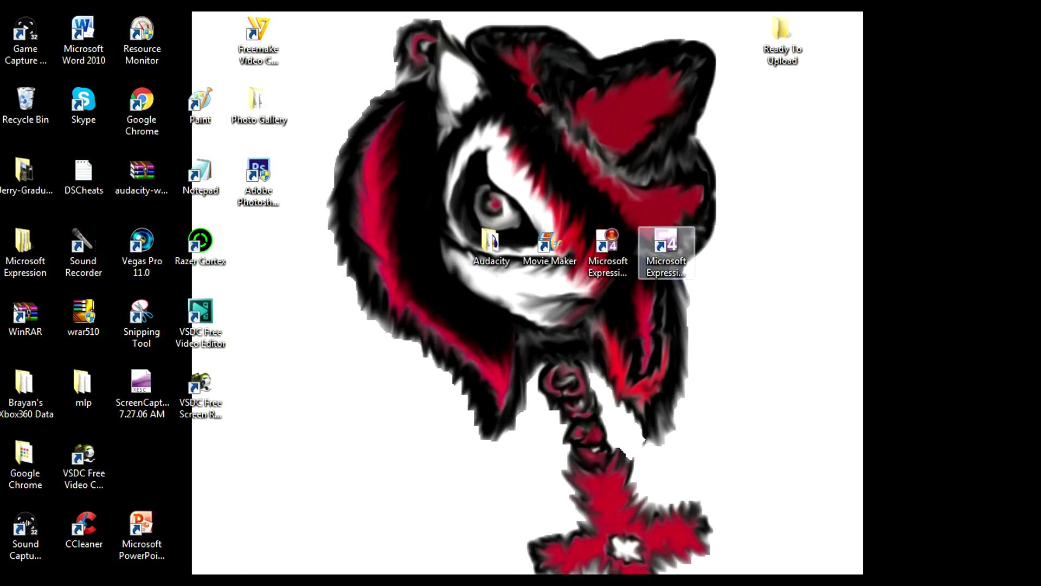
- Open Movie Maker from the desktop and widen its video preview area
left_click(550, 247)
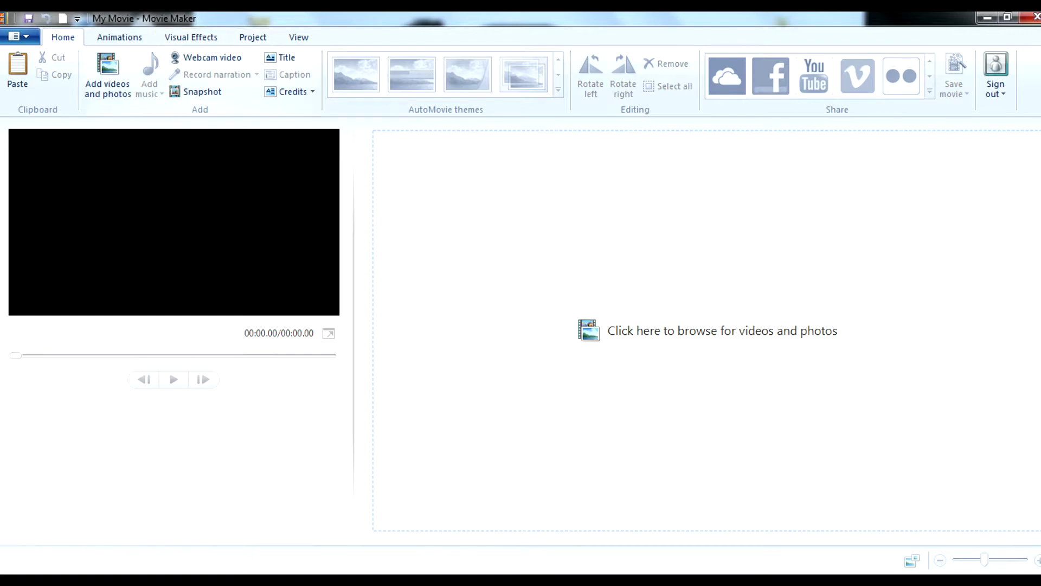
left_click_drag(353, 326, 477, 326)
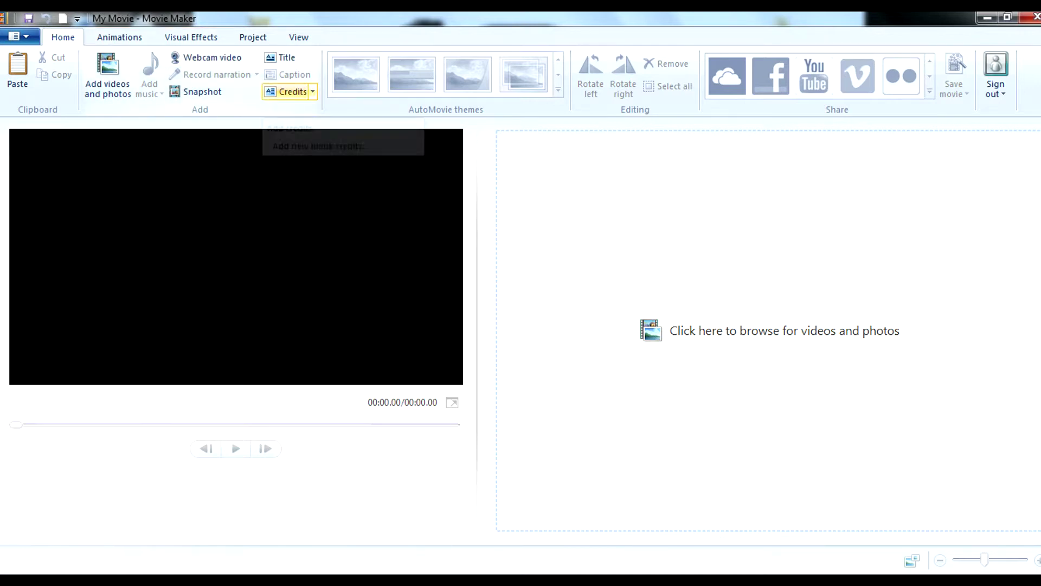
- Examine the available credits types, the transitions and pan-and-zoom animations, and the visual effects
left_click(313, 92)
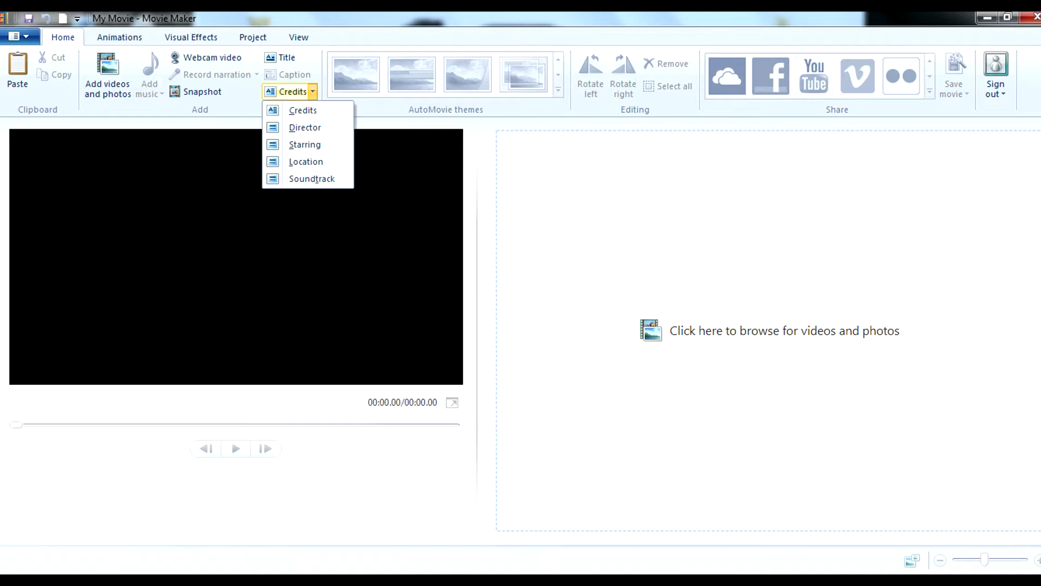
key("Escape")
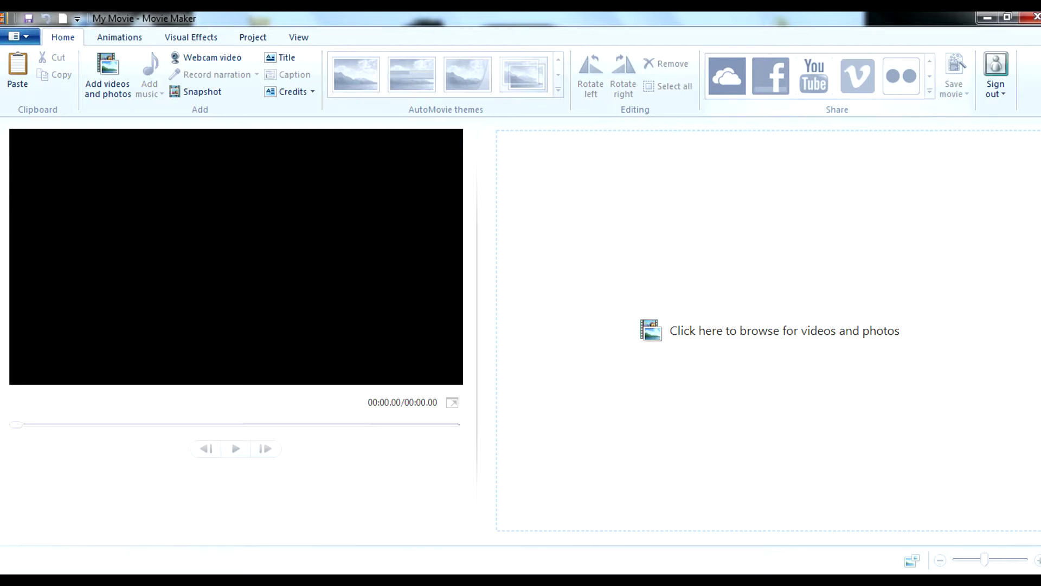
left_click(119, 38)
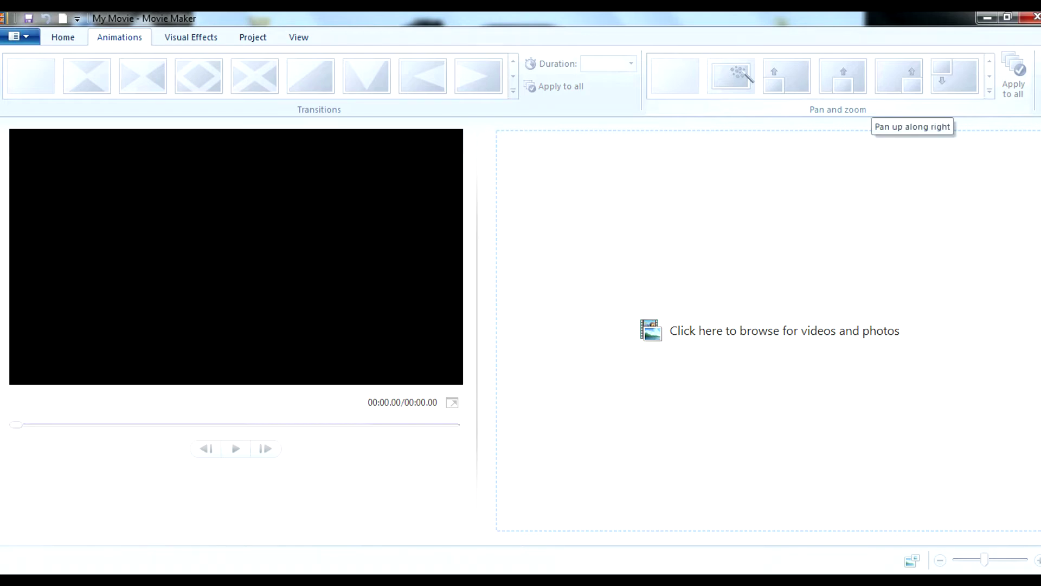
left_click(191, 37)
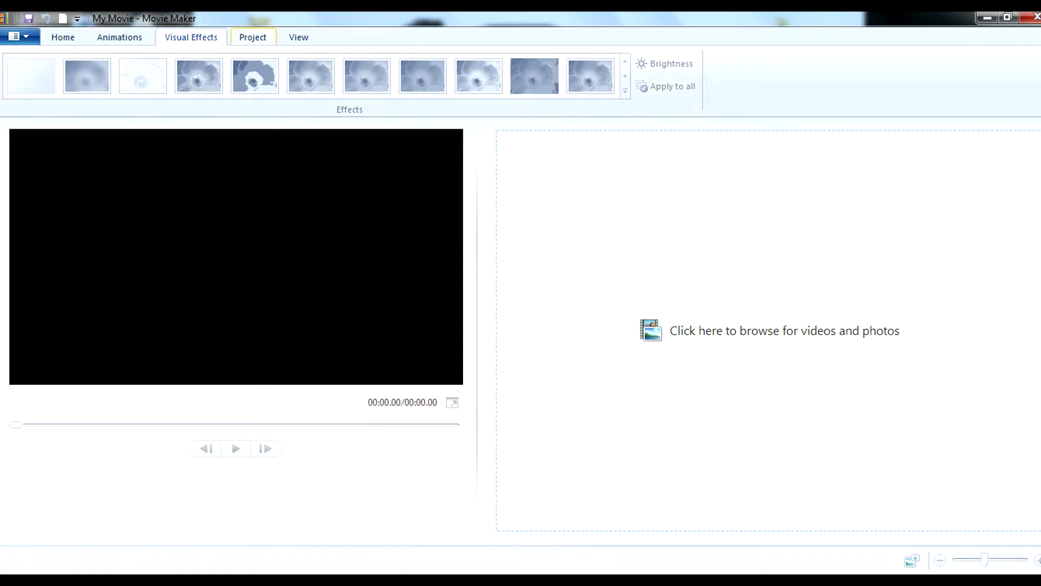
- Show the project's audio and aspect ratio settings, and keep the current Windows color scheme with the performance message turned off
left_click(253, 37)
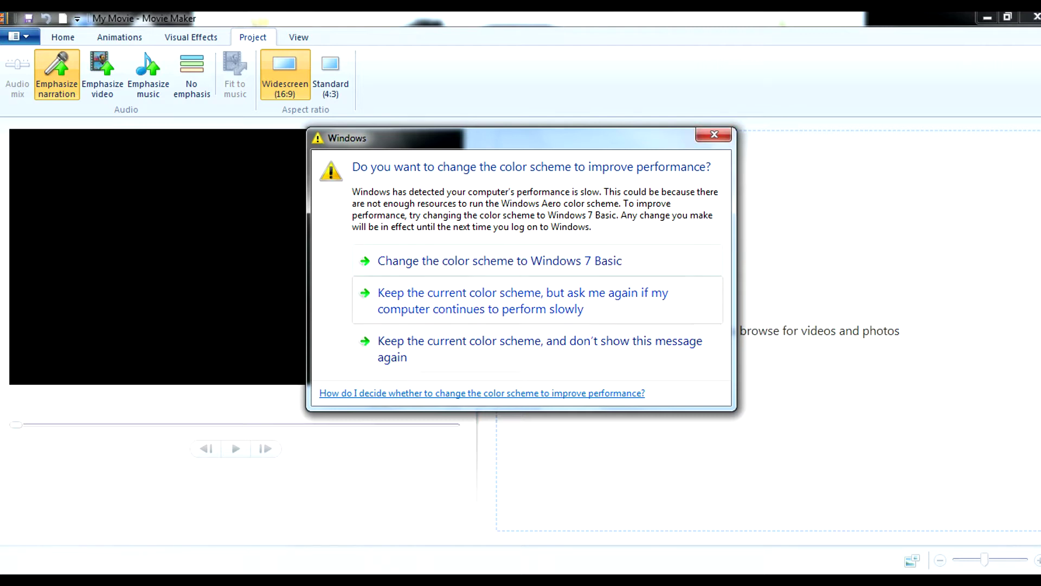
left_click(536, 348)
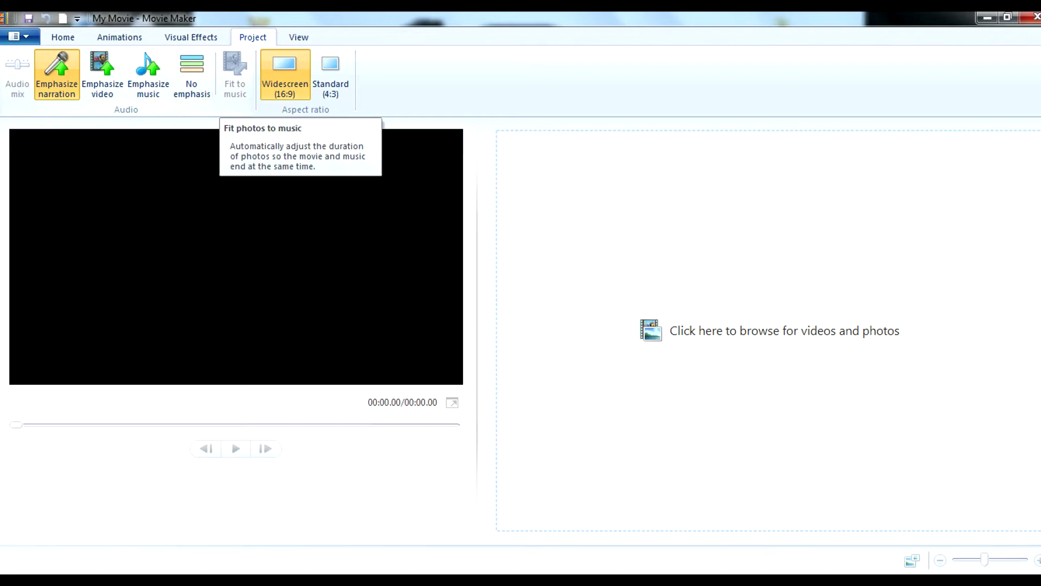
- Set the project audio to emphasize music, and close Movie Maker without saving the changes
left_click(148, 73)
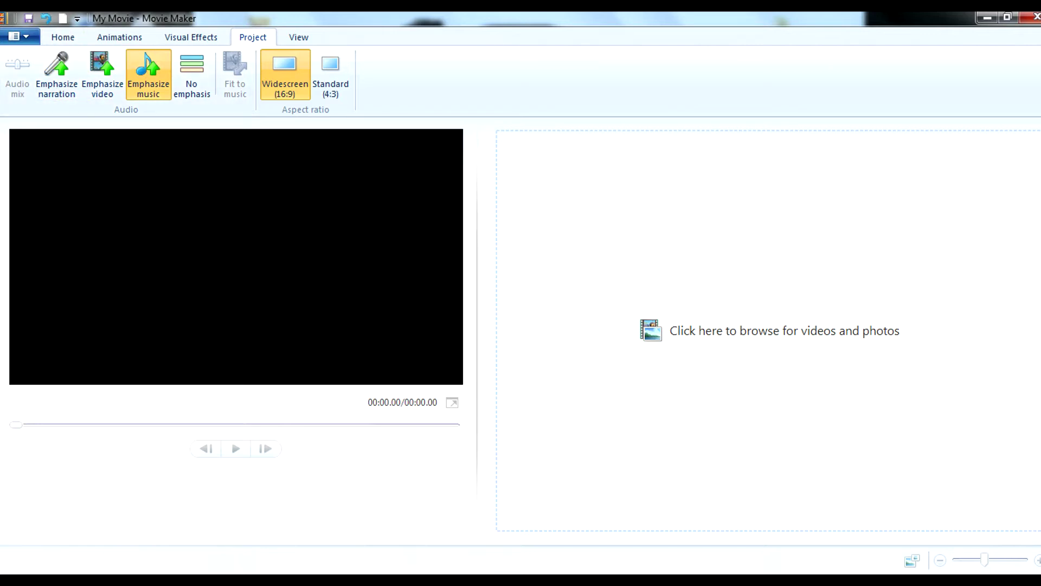
left_click(1035, 17)
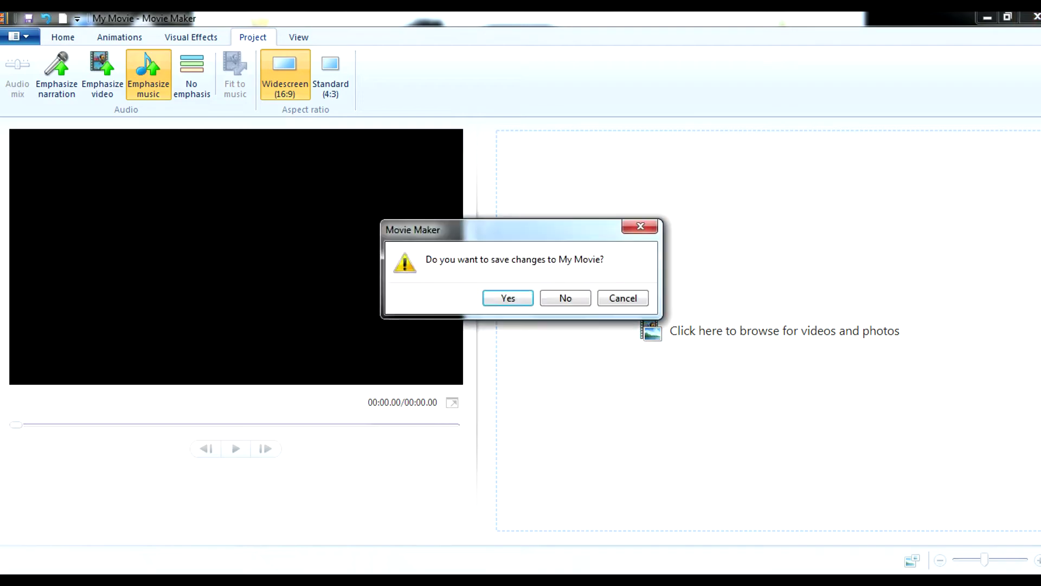
left_click(565, 298)
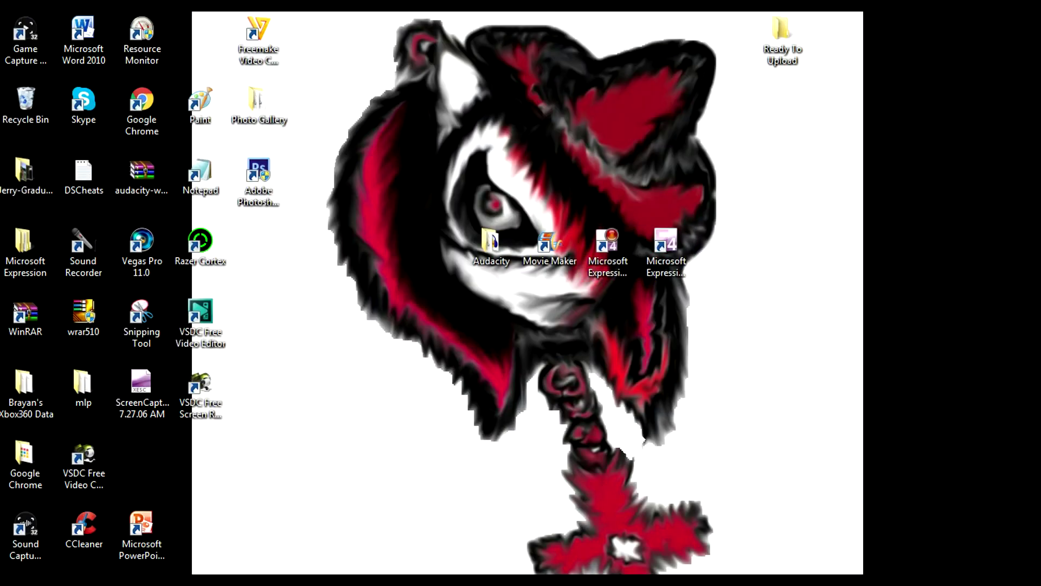
- Check the Expression Encoder 4 Screen Capture shortcut on the desktop and the capture options offered by its notification-area icon
left_click(608, 252)
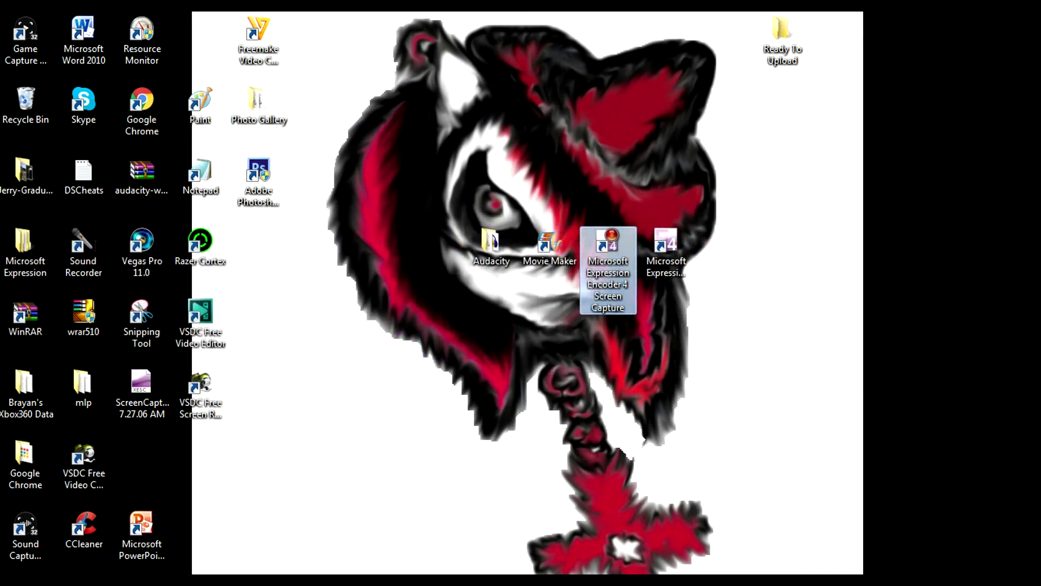
left_click(904, 584)
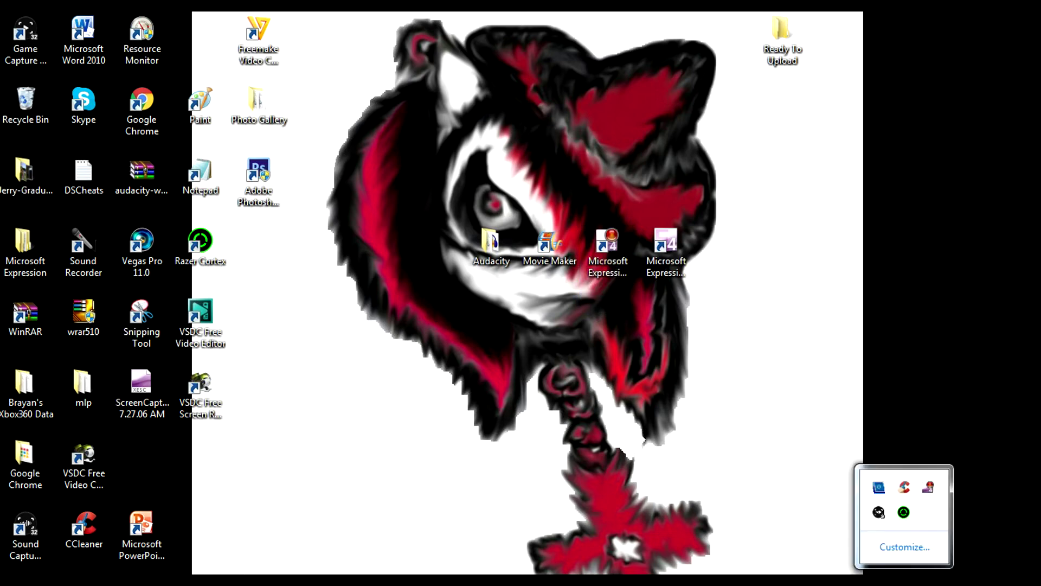
right_click(928, 487)
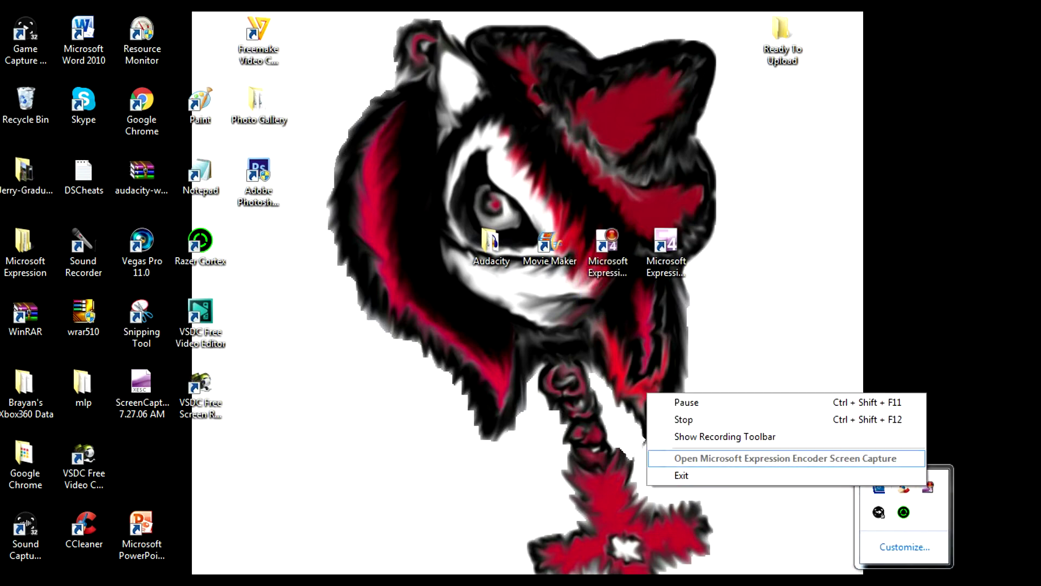
left_click(770, 347)
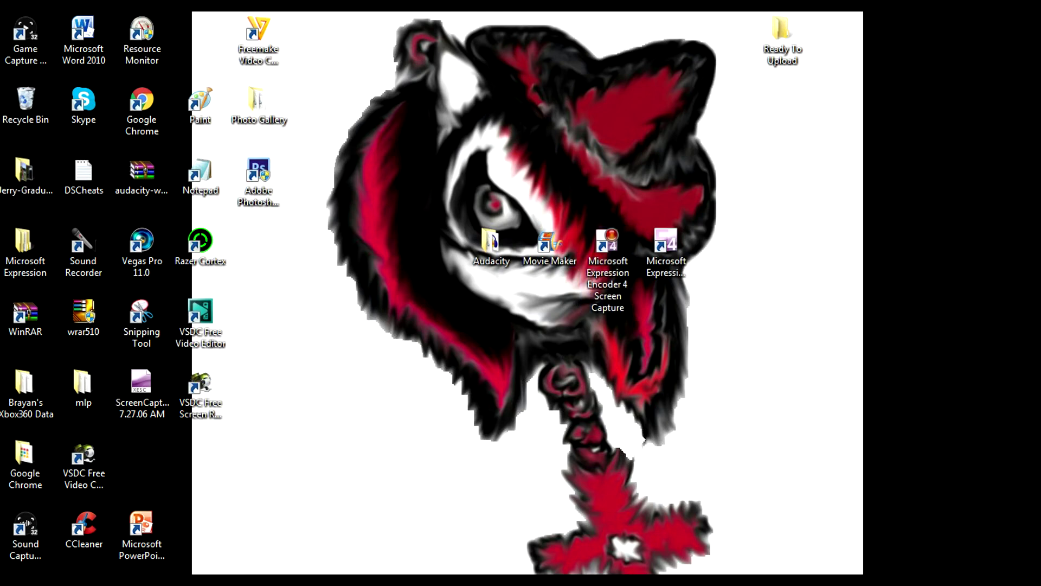
- Open Expression Encoder 4 Pro from its desktop shortcut
left_click_drag(440, 352, 724, 397)
double_click(666, 244)
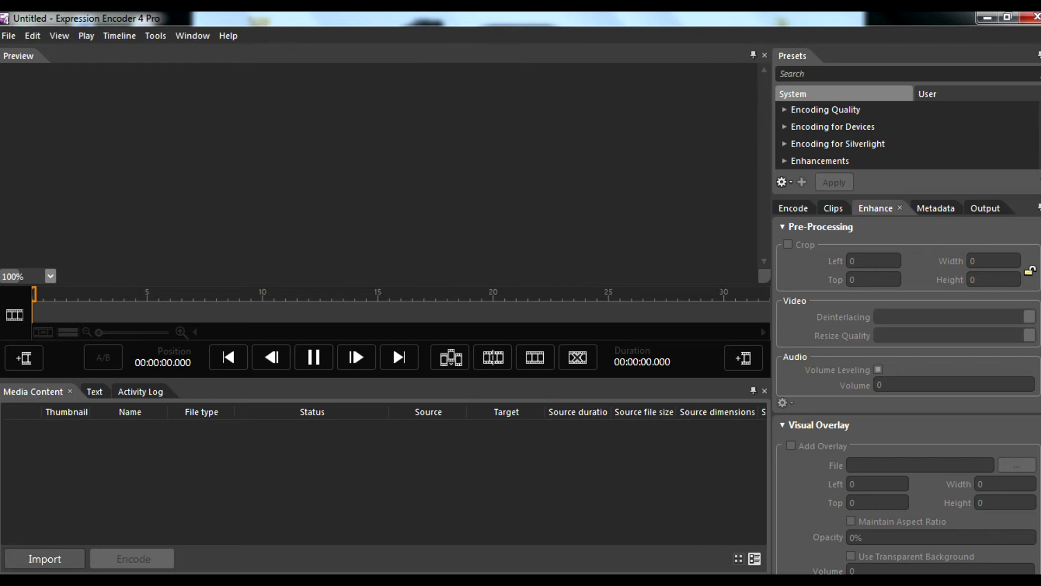
- View the product key entry dialog and the key kept in Notepad, and continue using the current Expression Encoder license
left_click(229, 36)
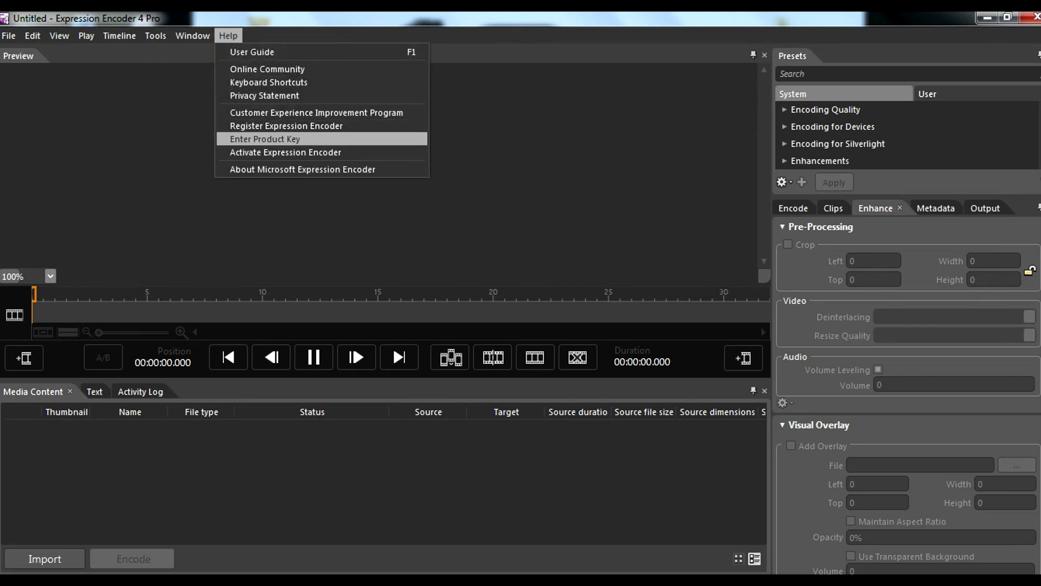
key("Return")
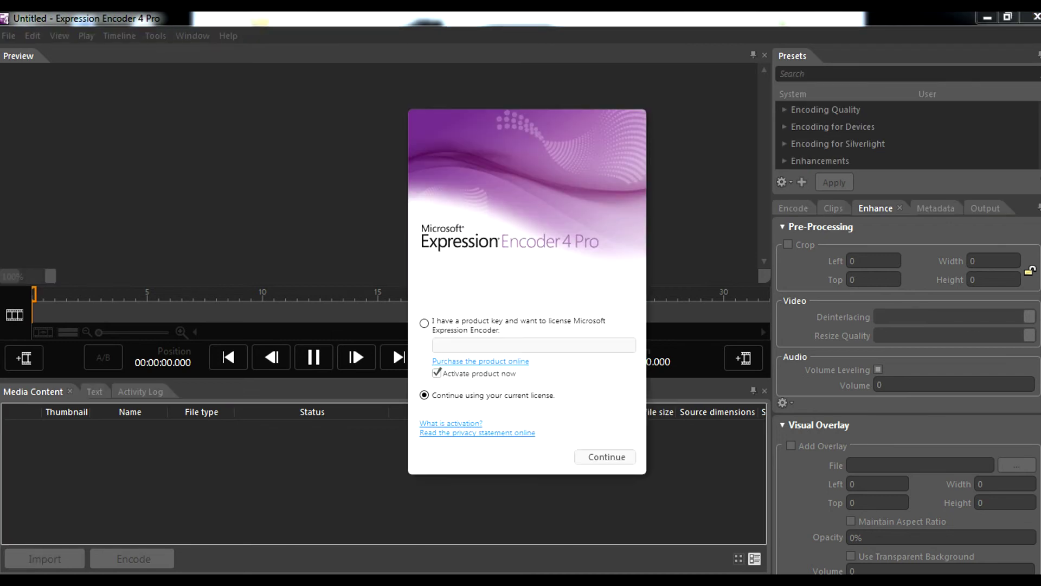
key("alt+Tab")
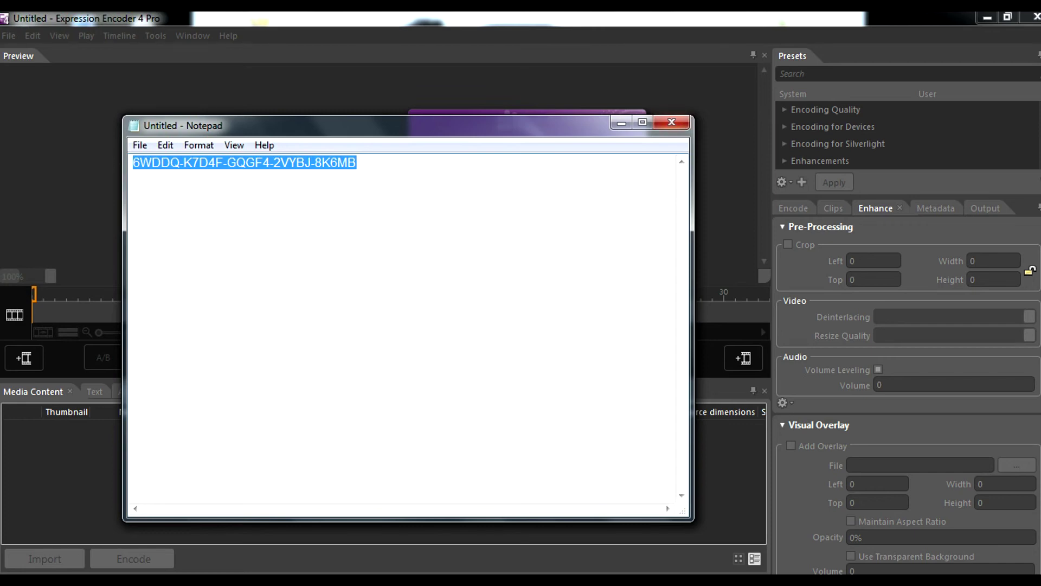
left_click(621, 124)
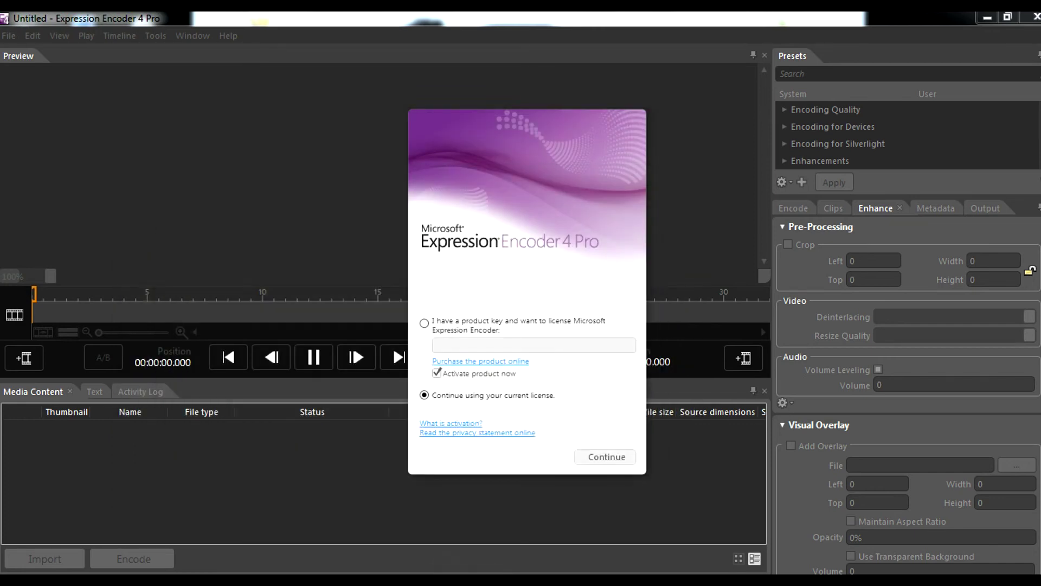
left_click(606, 457)
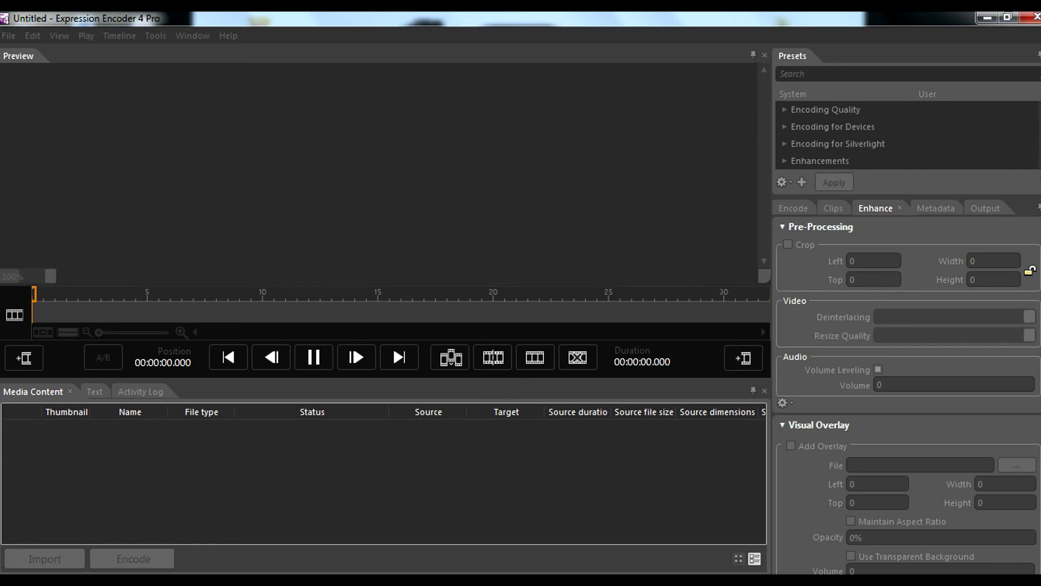
- Examine the system presets listed under Encoding Quality, from Balanced and Best Quality down to Fastest
left_click(785, 110)
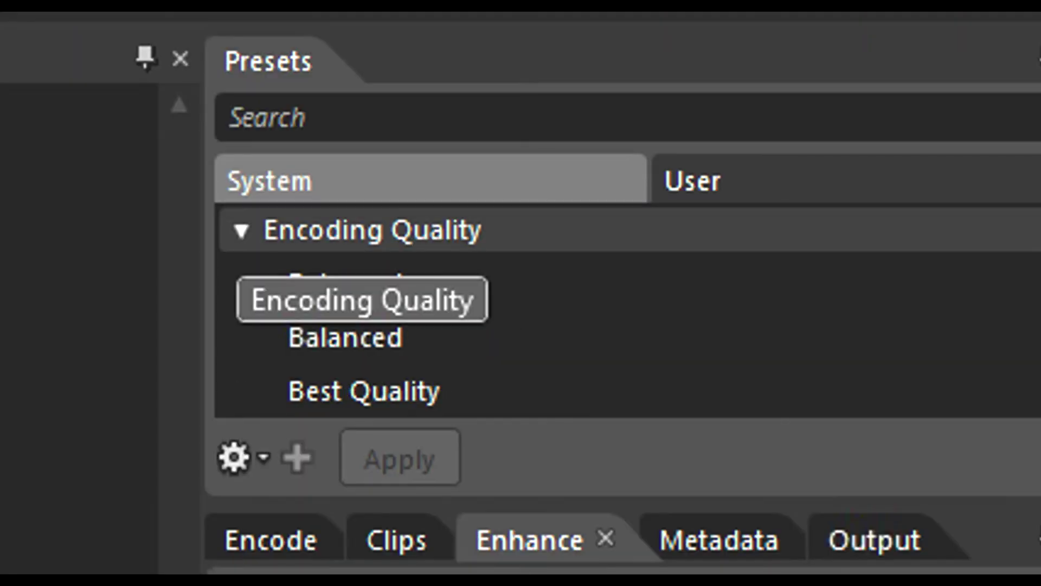
left_click(241, 231)
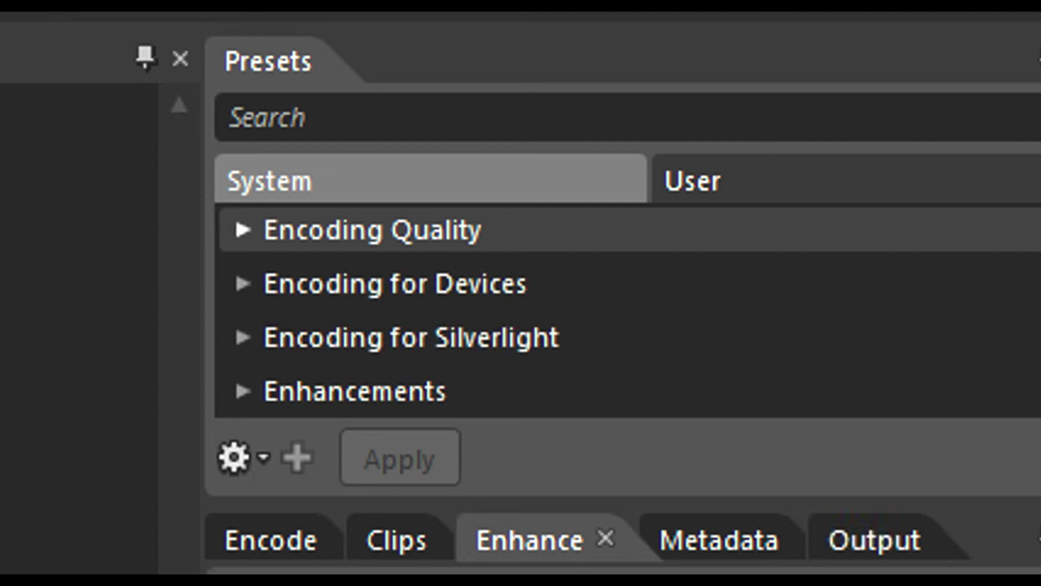
left_click(241, 231)
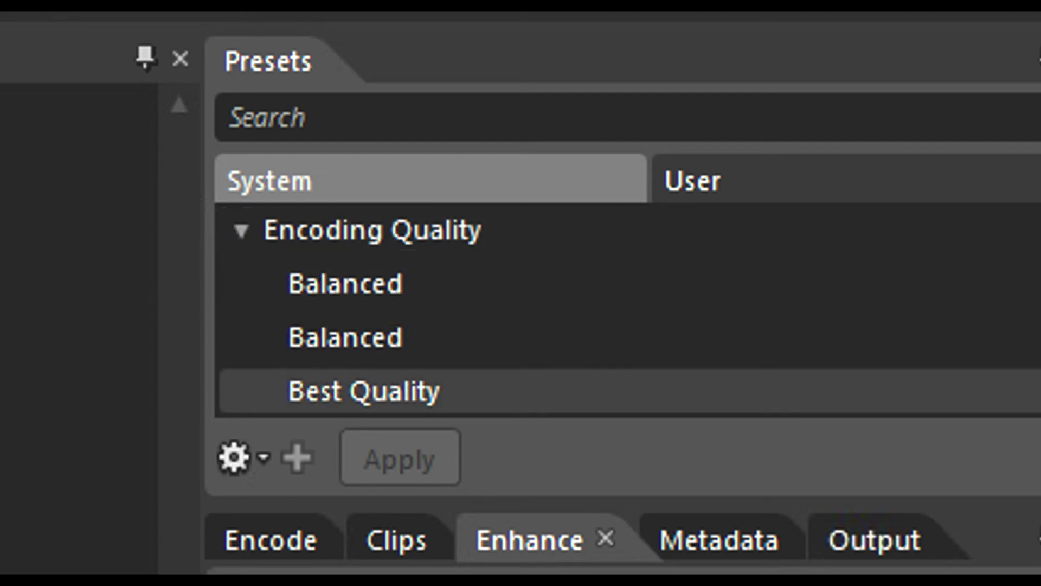
scroll(488, 320, "down", 3)
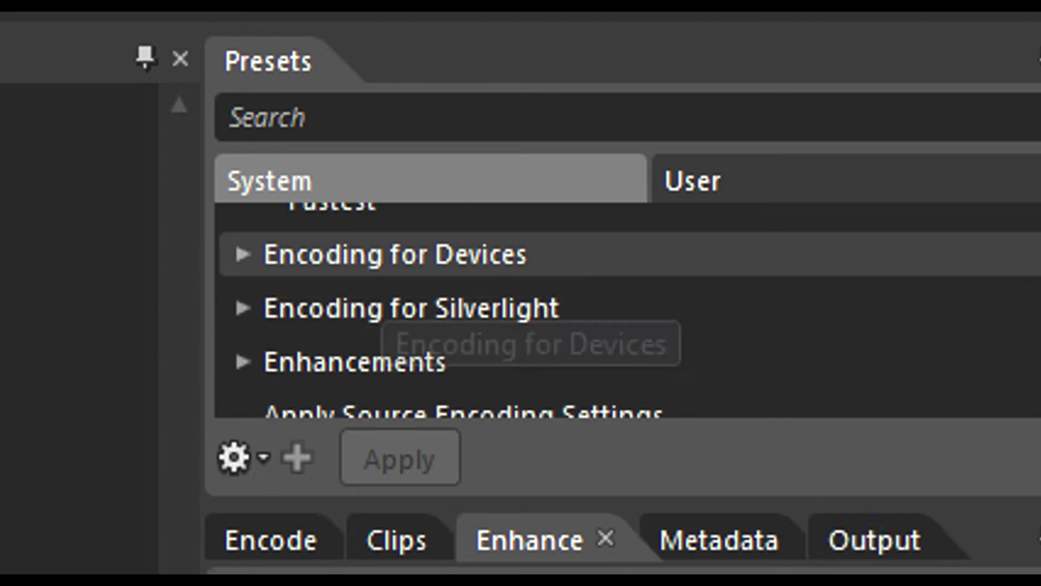
- Select the VC-1 Xbox 360 HD 1080p preset among the WMV presets of Encoding for Devices, and close Expression Encoder
left_click(242, 255)
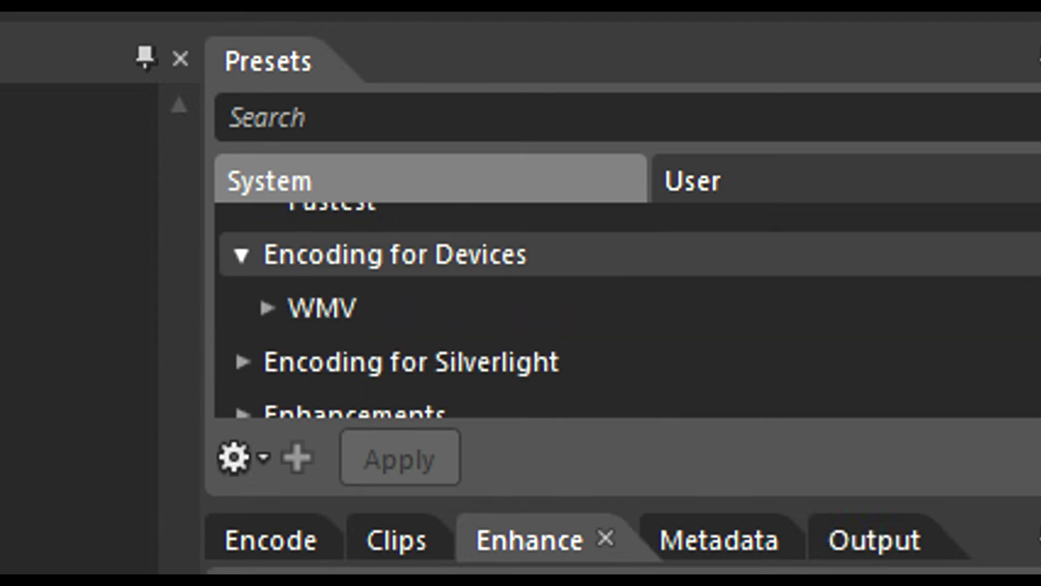
left_click(267, 308)
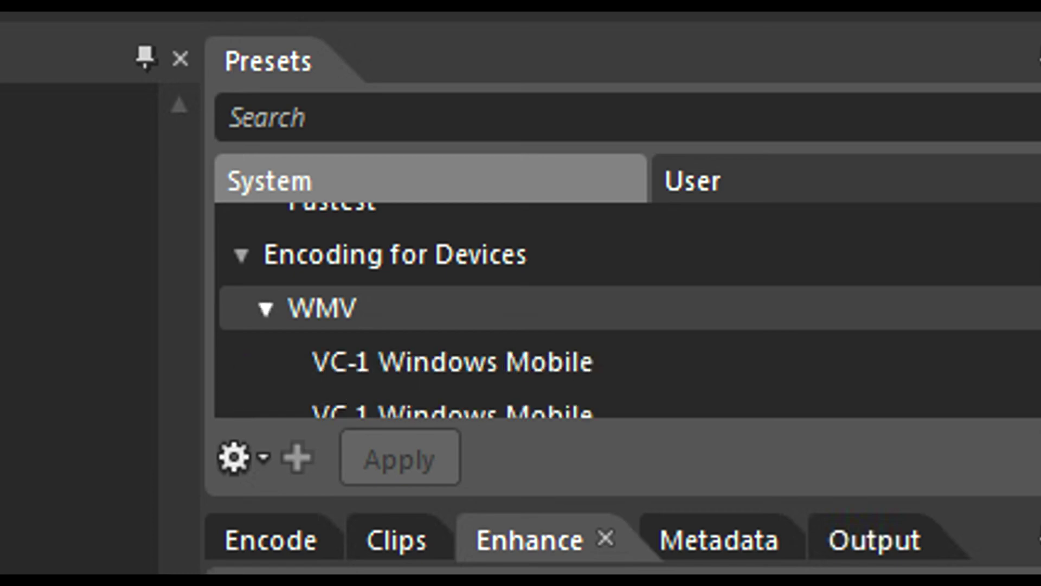
scroll(450, 304, "down", 2)
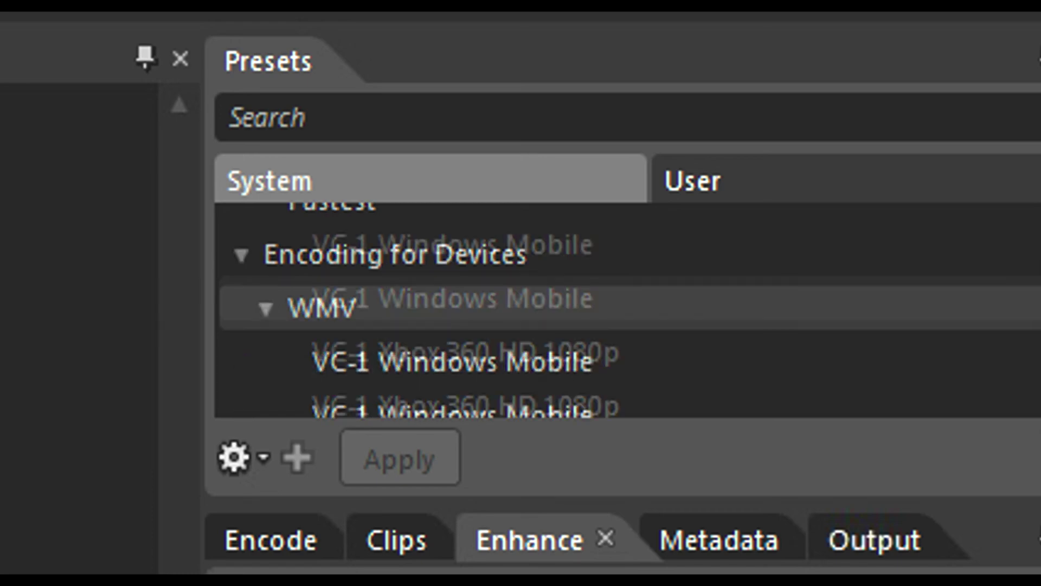
left_click(450, 351)
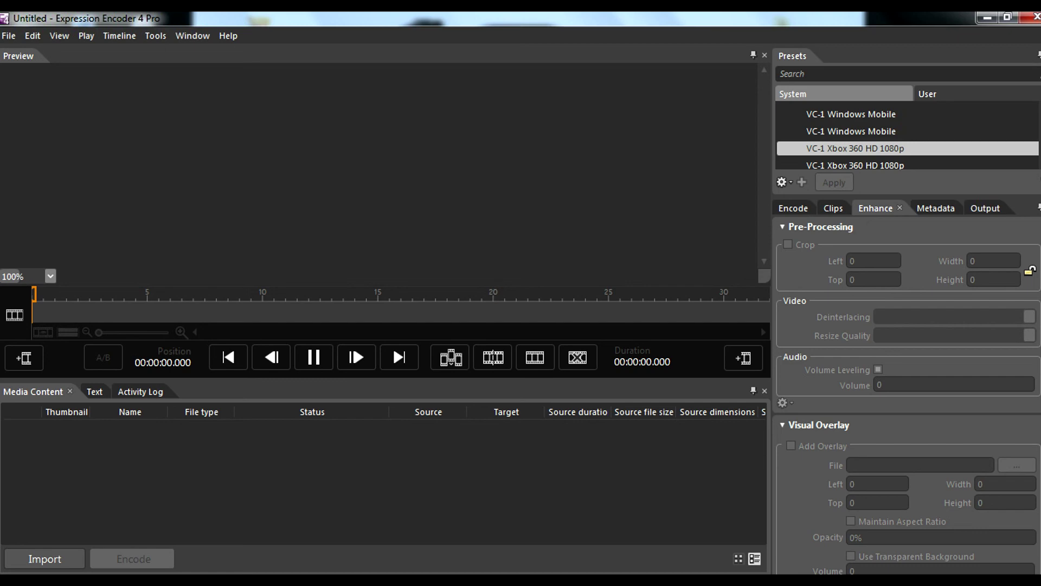
left_click(1036, 17)
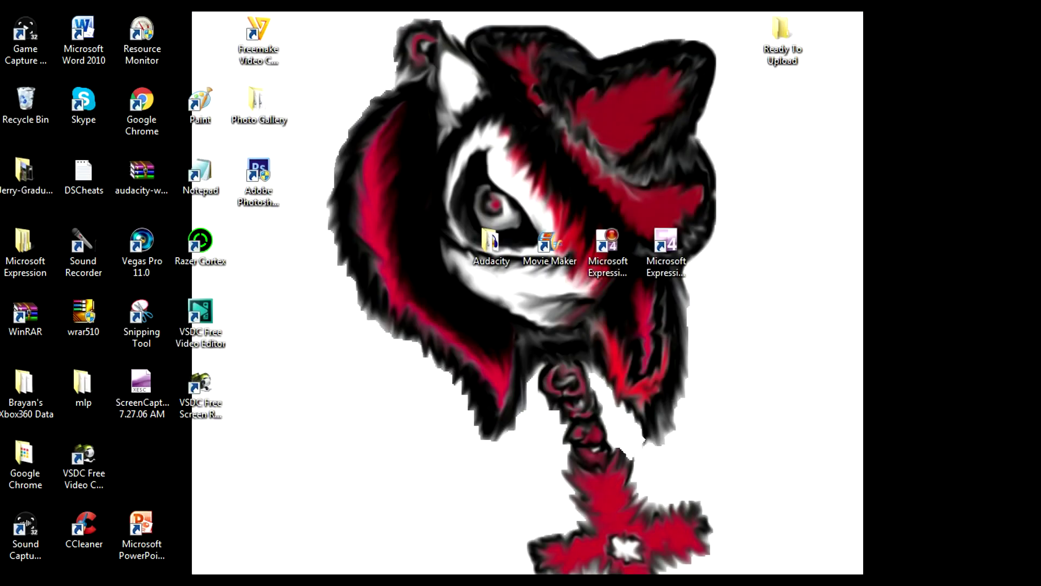